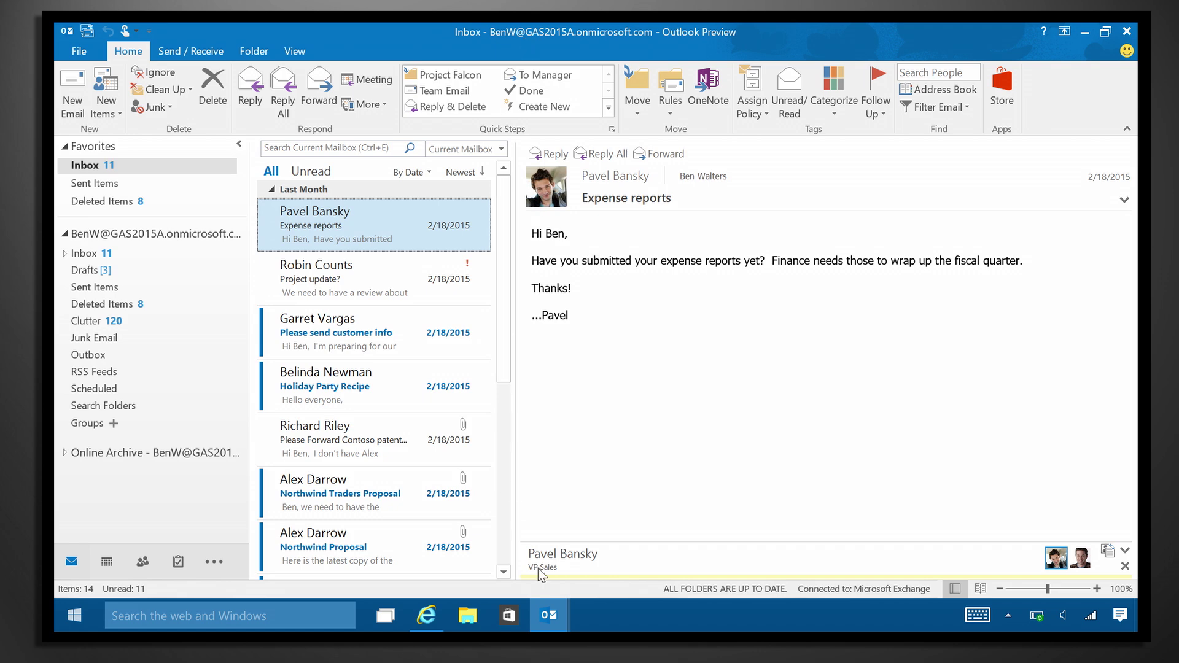
Step: Bring the blank Untitled Message window forward from the taskbar
mouse_move(549, 616)
click(620, 544)
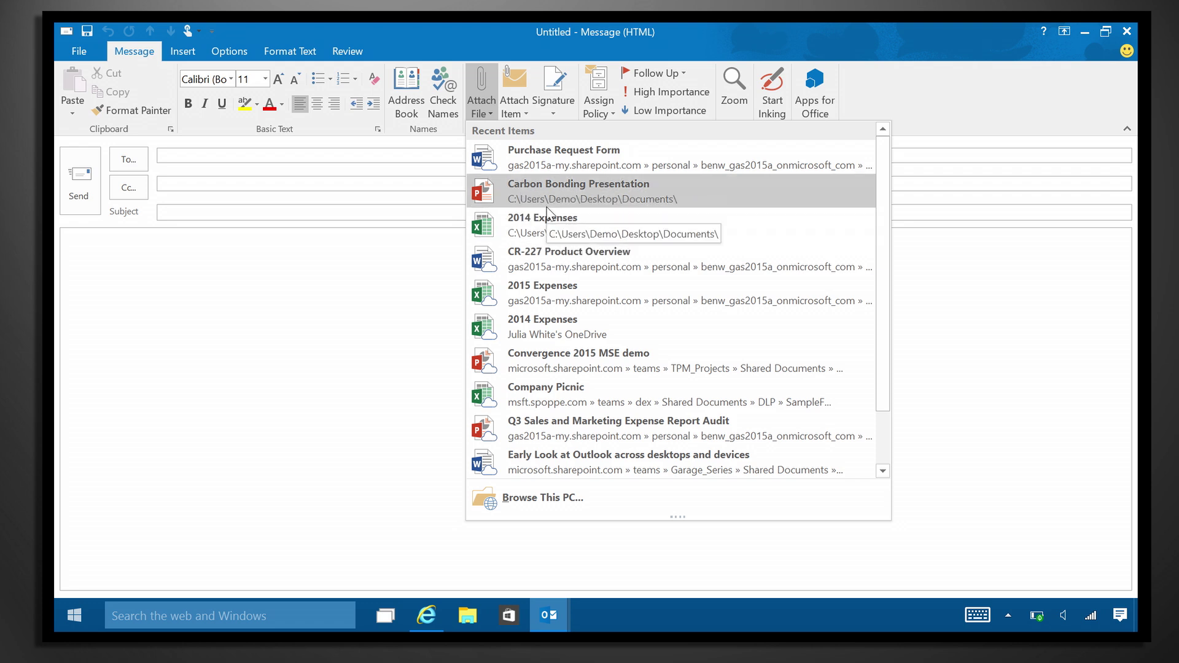
Step: Attach Purchase Request Form from Recent Items as an editable cloud file
click(489, 172)
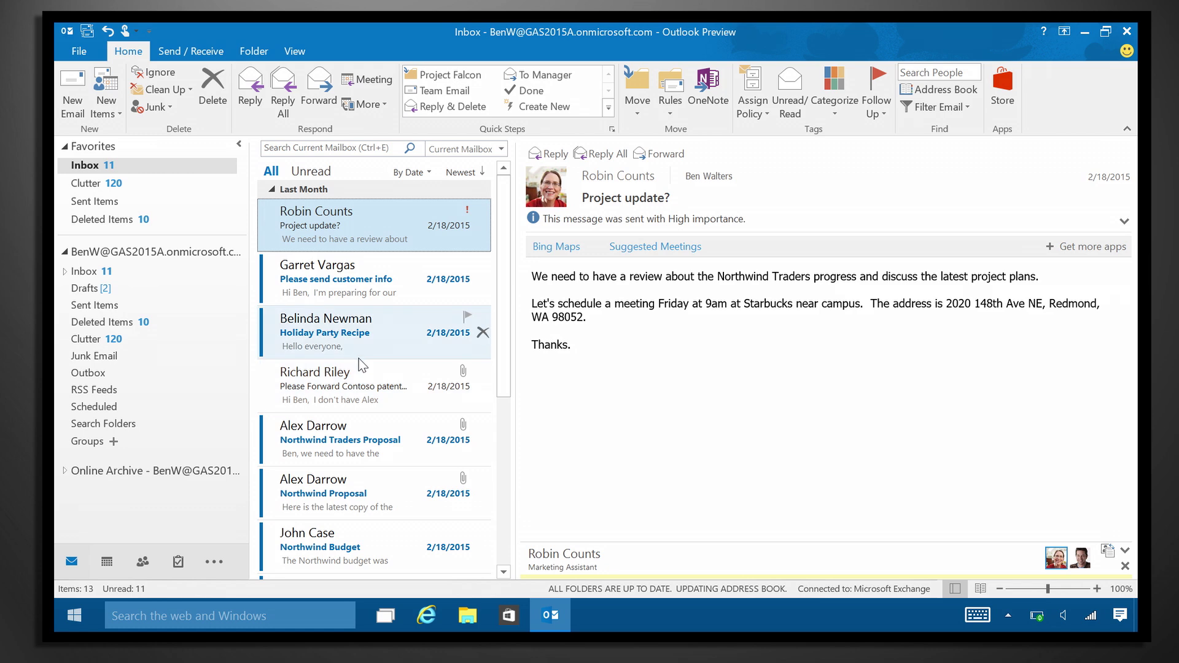
Step: Show the context menu for the Holiday Party Recipe message, with Move to Clutter
right_click(360, 365)
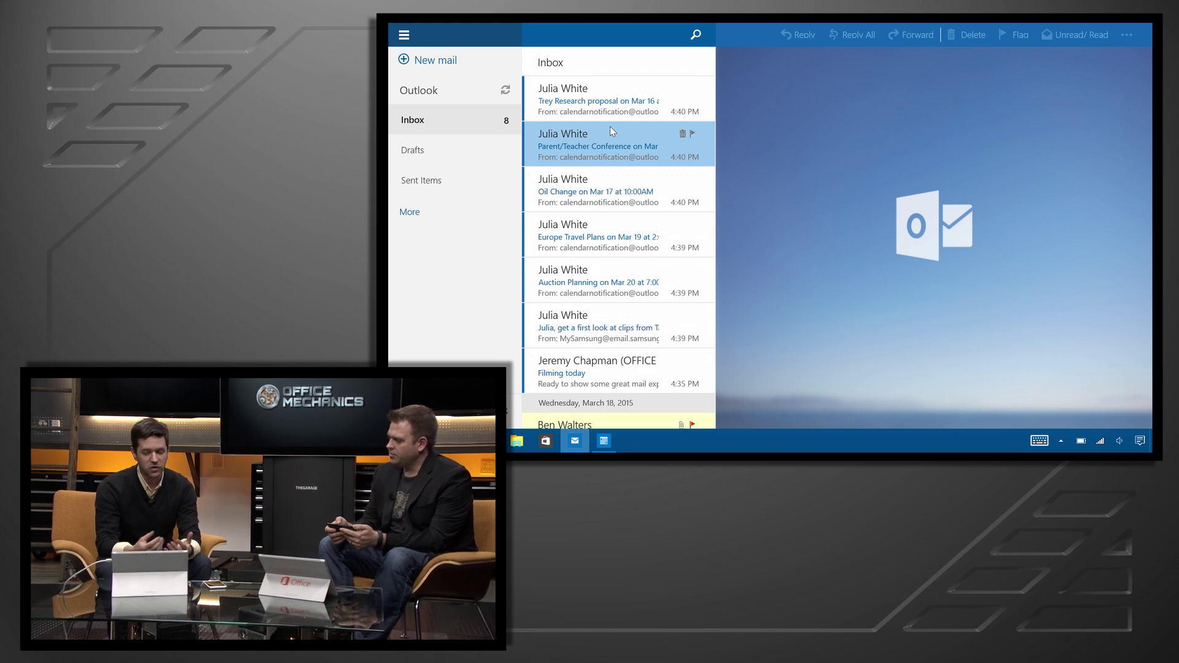
Step: Open a blank rich-text email draft via New mail in Windows 10 Mail
click(403, 61)
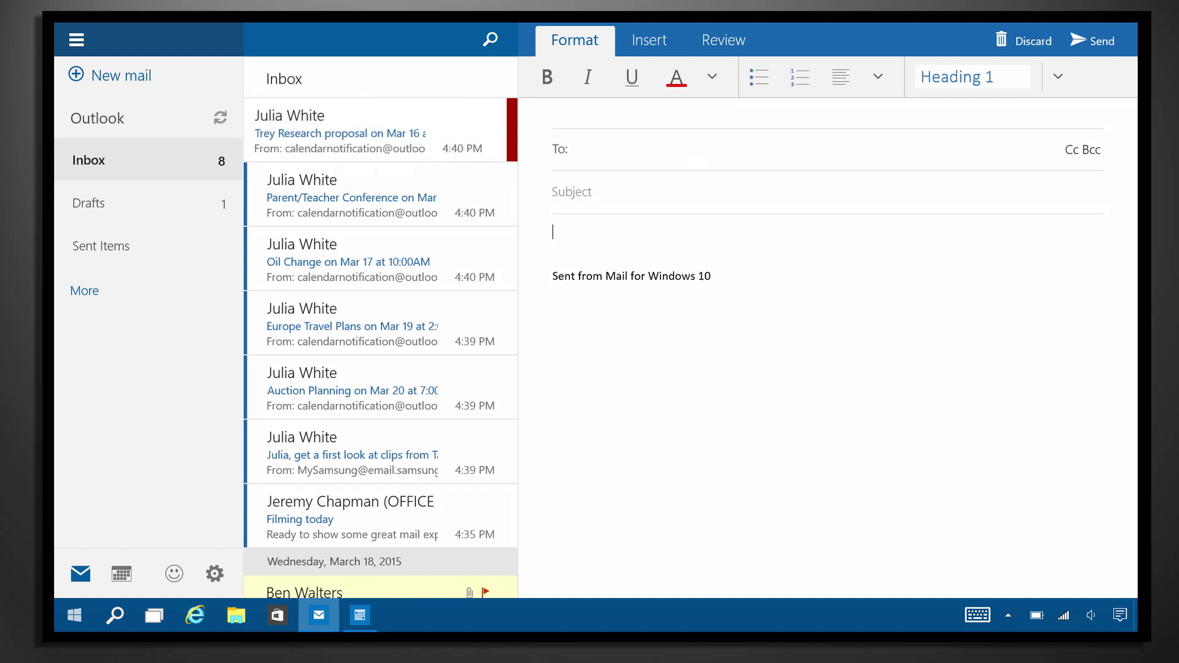
Step: Swipe the top message right to reveal Set flag, then release it
drag(267, 129, 415, 129)
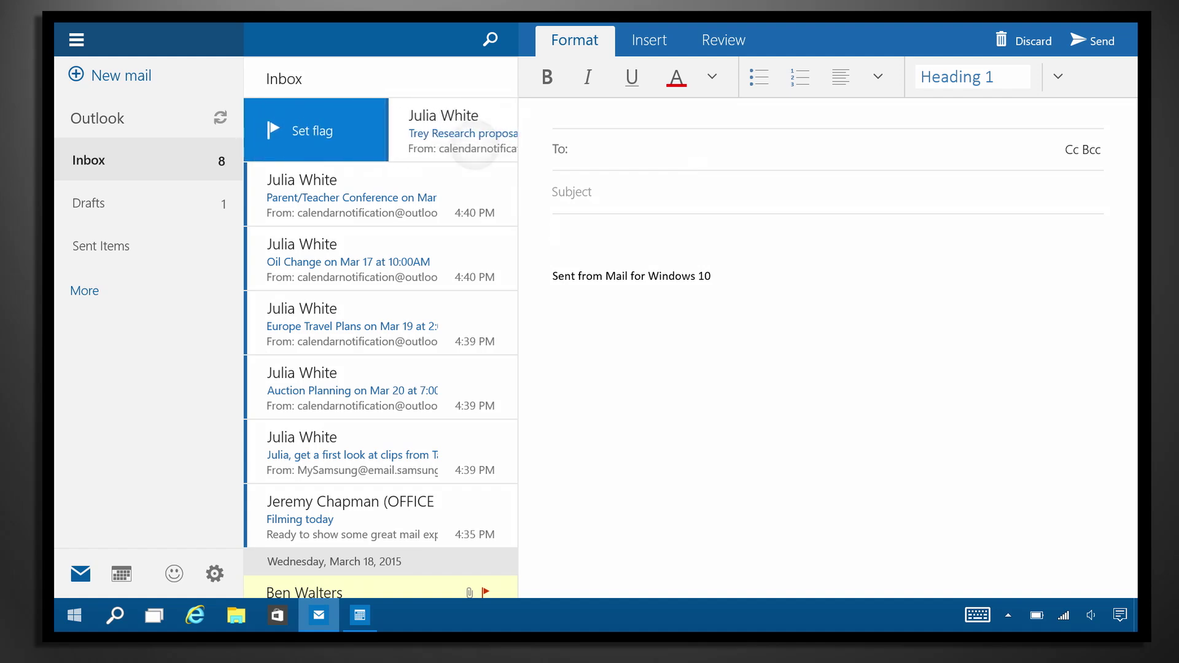
drag(475, 153, 433, 152)
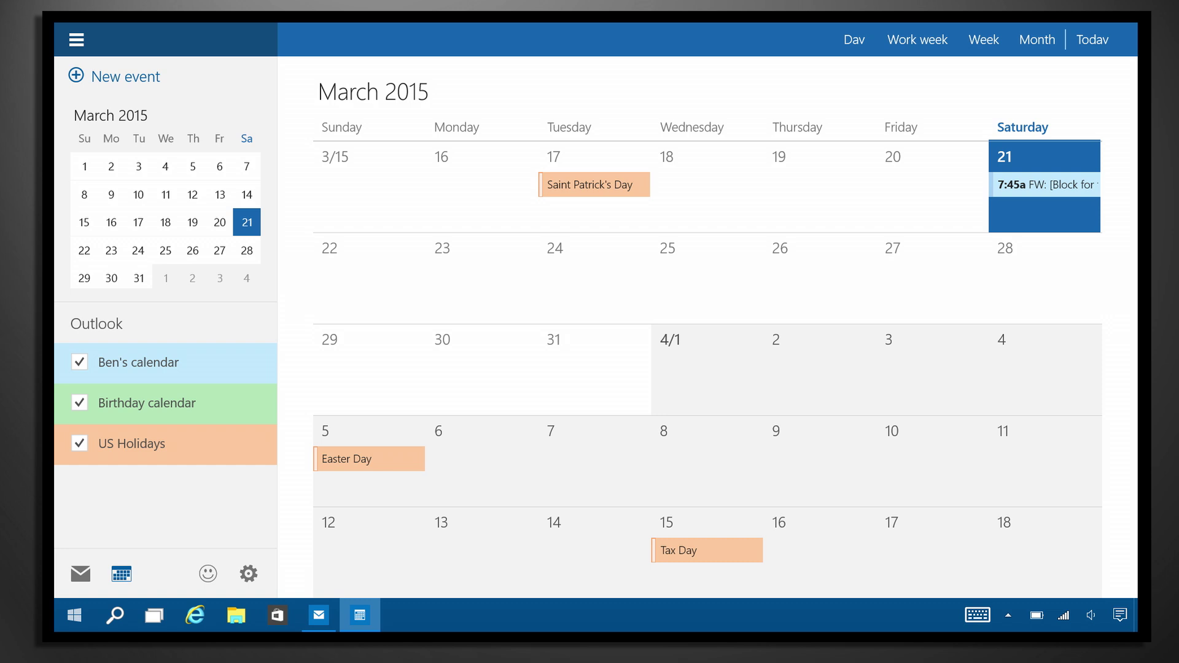
Step: Switch the calendar from March 2015 month view to week view (Ctrl+Alt+3)
key(ctrl+alt+3)
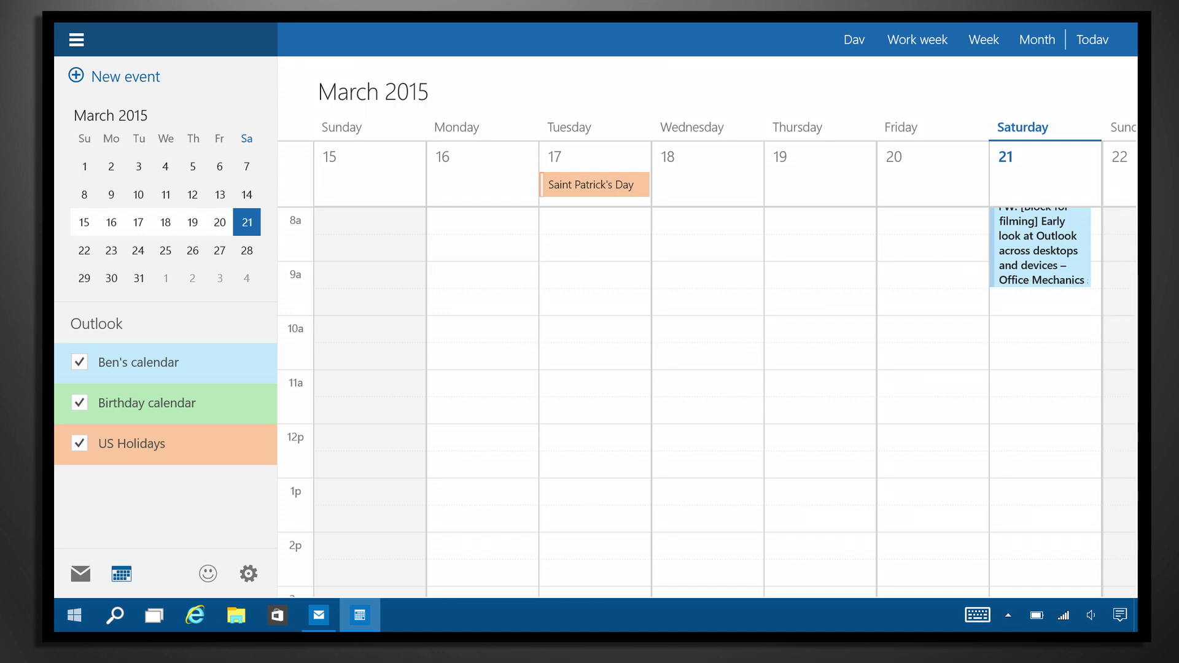
scroll(708, 369, up, 1)
scroll(708, 368, up, 1)
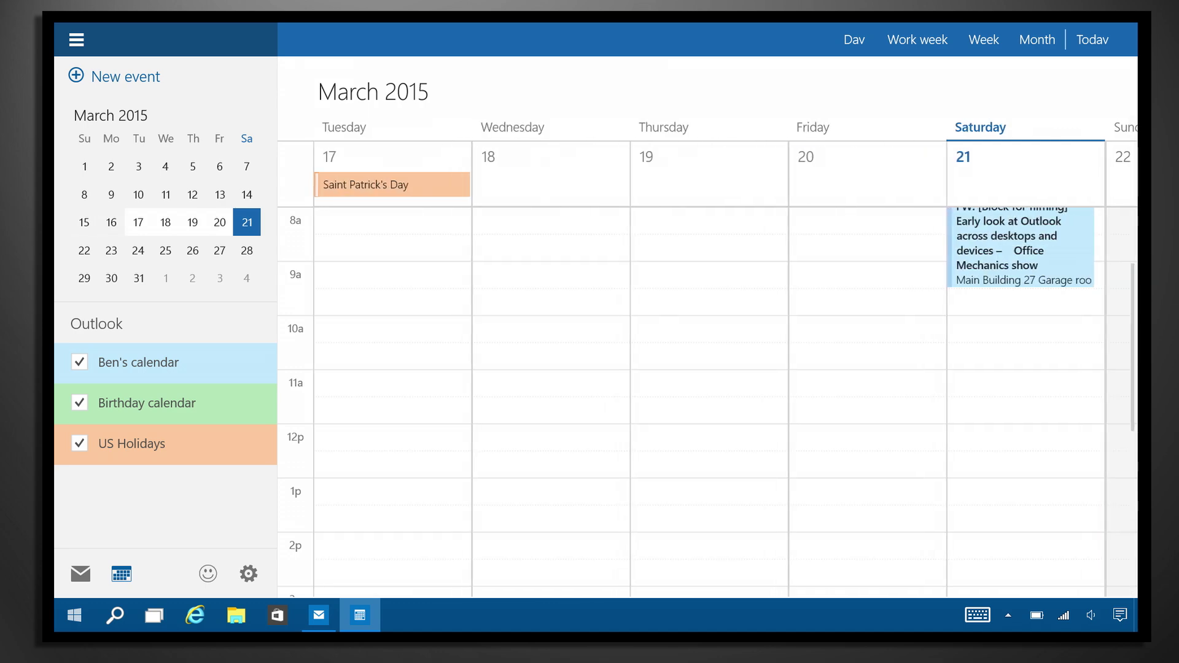
scroll(707, 369, up, 1)
scroll(708, 369, up, 1)
scroll(708, 368, up, 1)
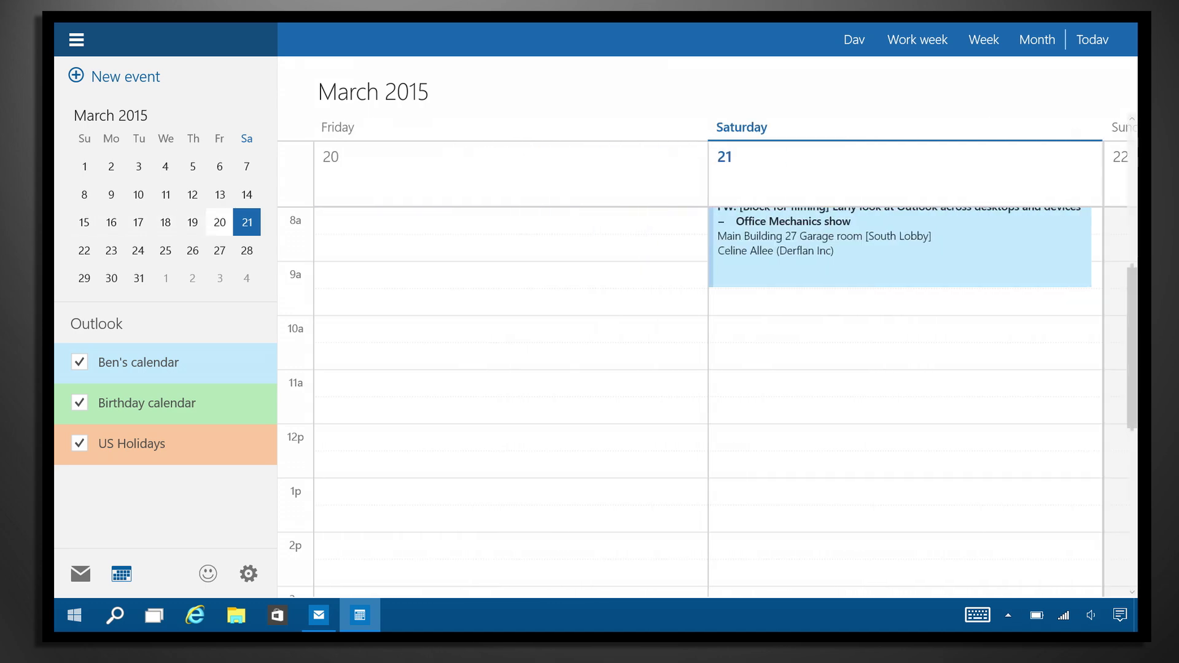
scroll(708, 368, up, 1)
scroll(708, 369, up, 2)
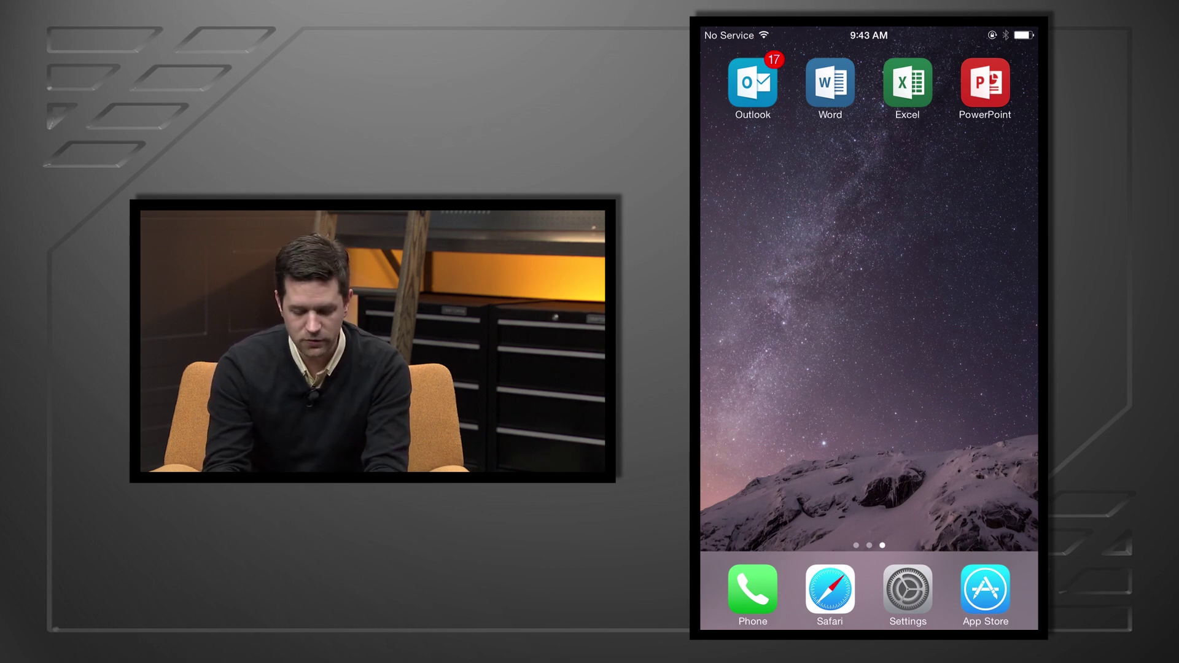
Step: Launch Outlook from the iPhone home screen
click(754, 83)
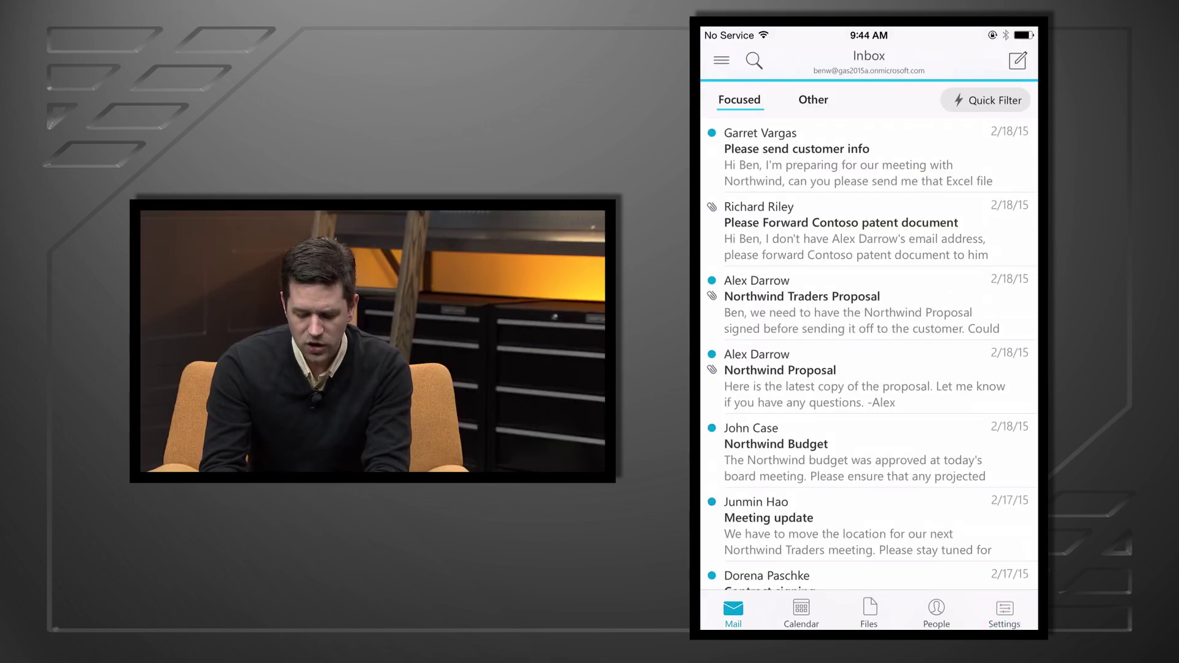
Step: Swipe the customer info email right and schedule it for Tomorrow morning
drag(737, 156, 1032, 157)
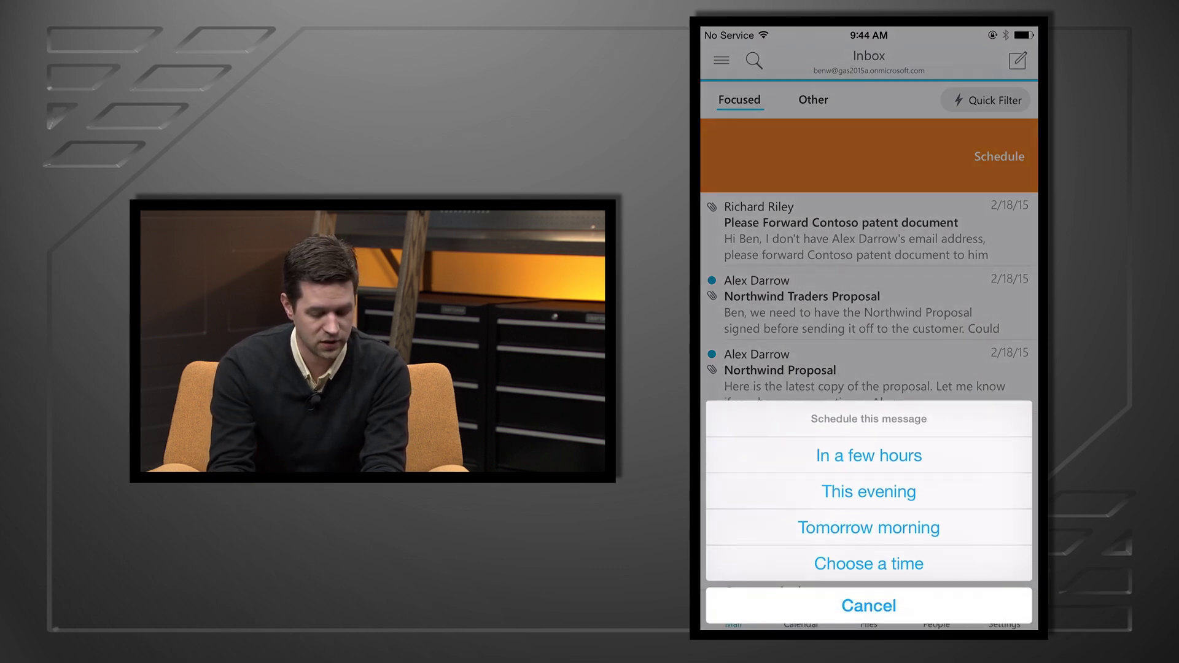
click(869, 528)
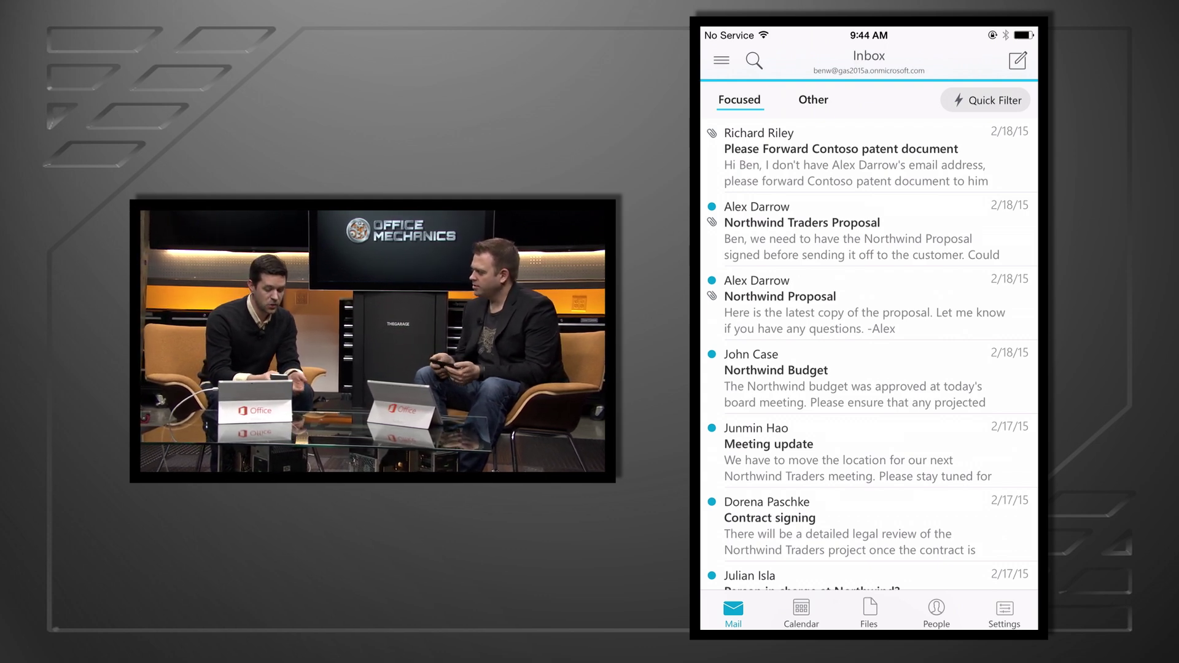
Step: Switch to the Calendar tab showing the week of March 23, 2015
click(801, 613)
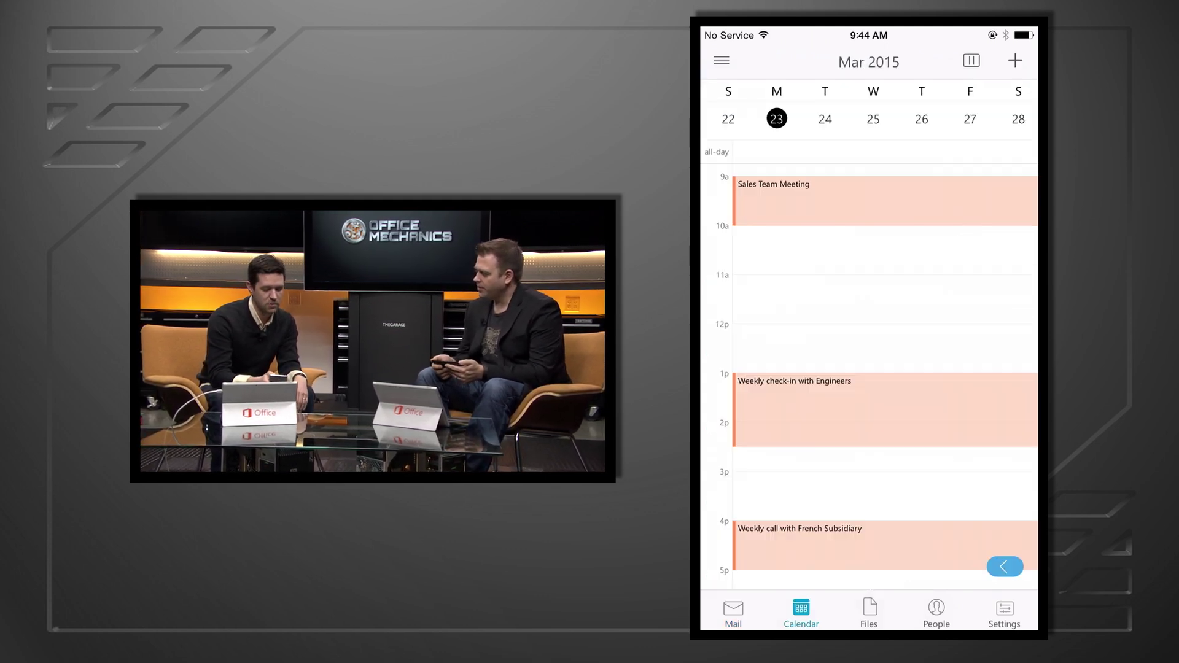